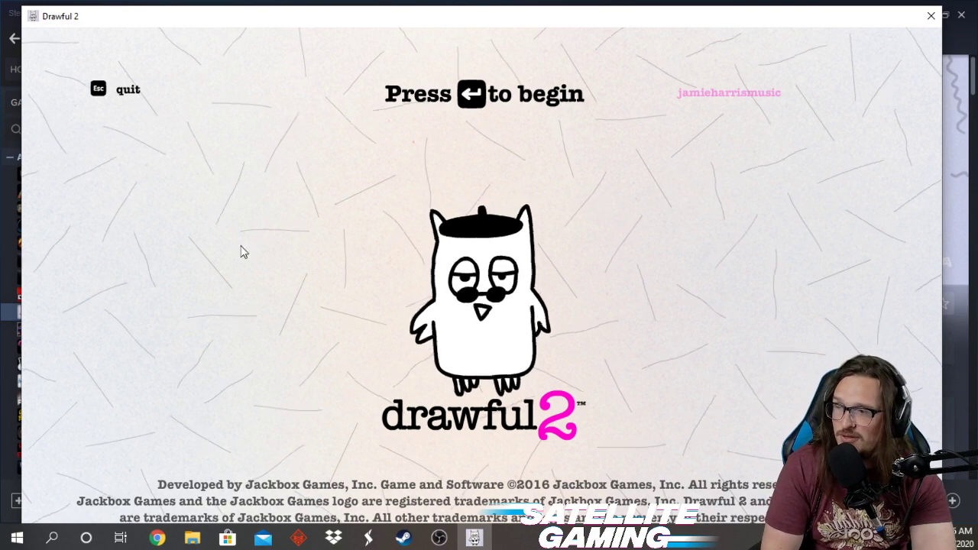
# - Move Drawful 2 past its title screen and down the main menu, then close the game window
pyautogui.press('Return')
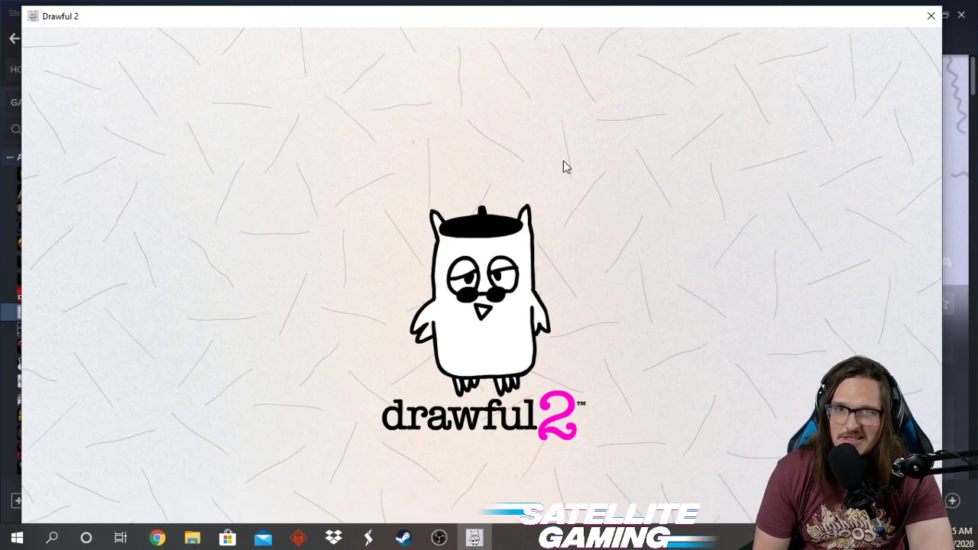
pyautogui.press('Down')
pyautogui.press('Down')
pyautogui.press('Down')
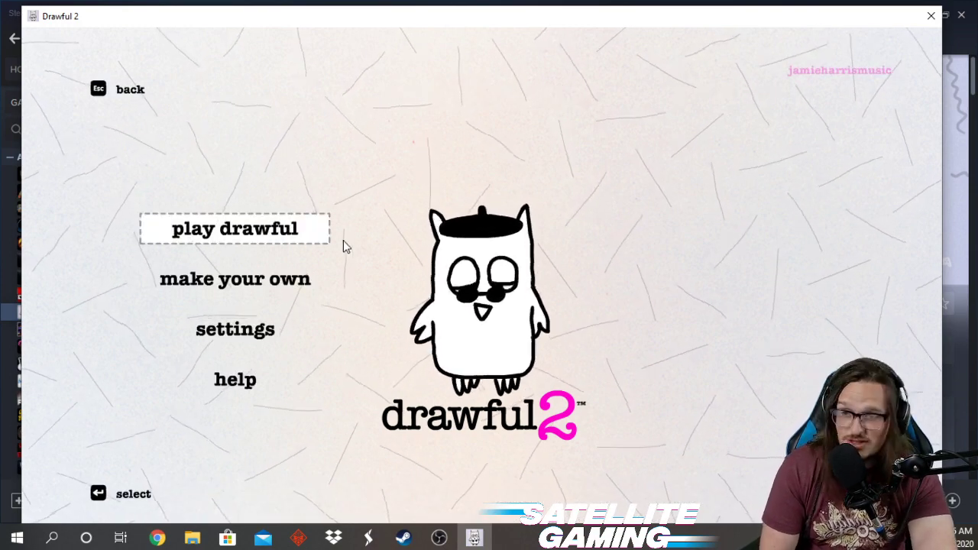
pyautogui.click(930, 16)
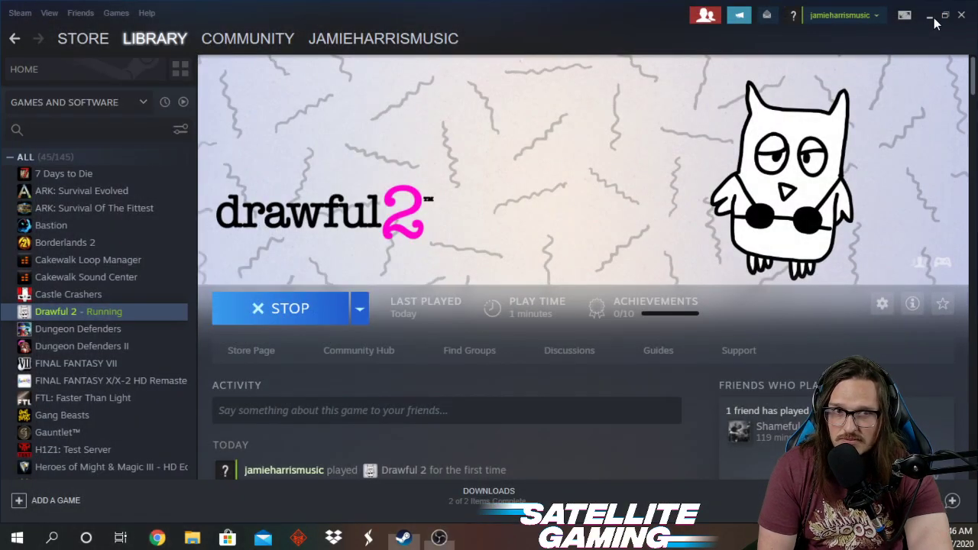
# - Minimize Steam, Google 'steam' in a new browser tab, and open the Welcome to Steam page
pyautogui.click(931, 16)
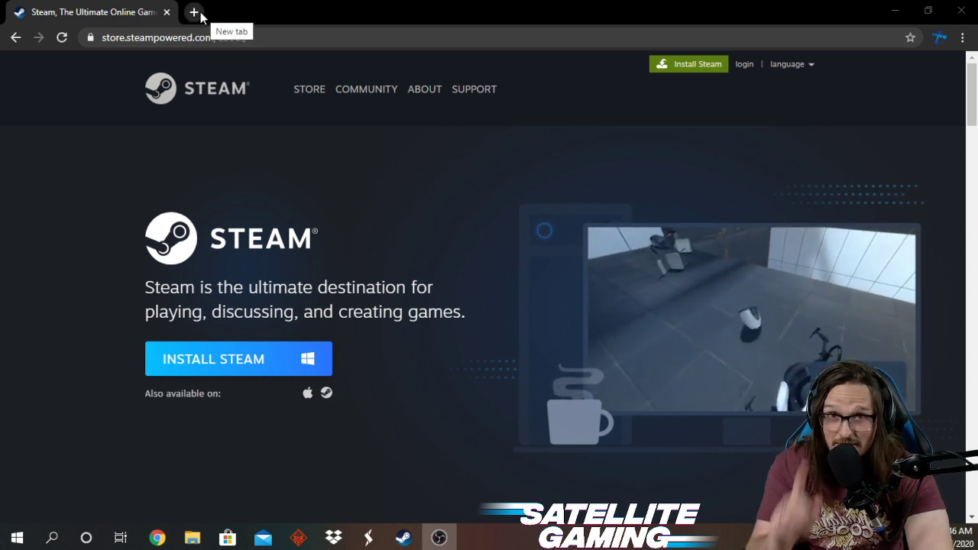
pyautogui.click(201, 12)
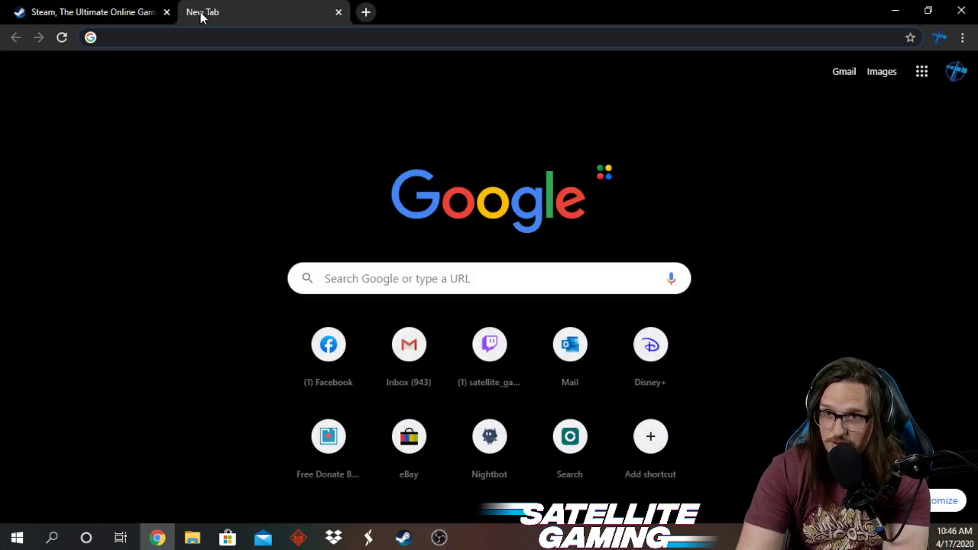
pyautogui.click(379, 275)
pyautogui.write('stea')
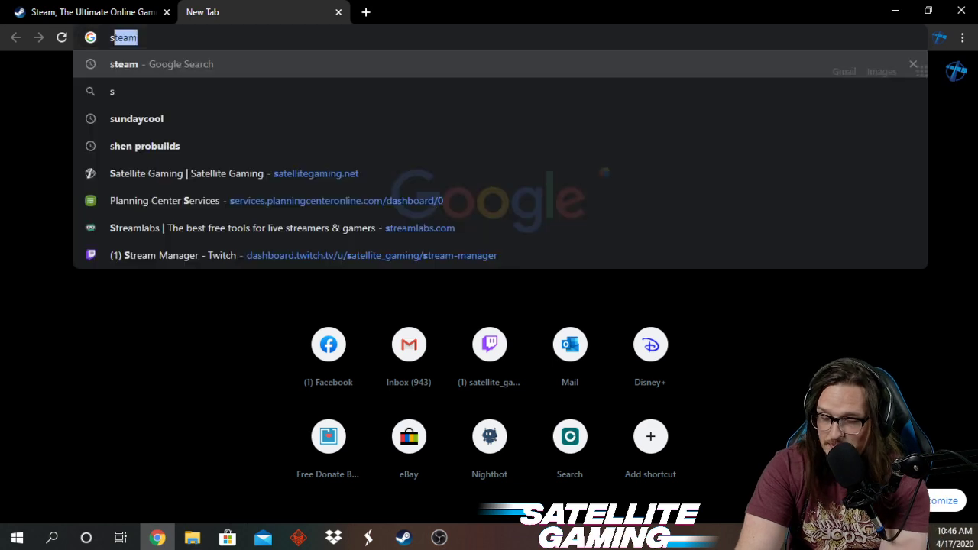
pyautogui.write('m')
pyautogui.press('Return')
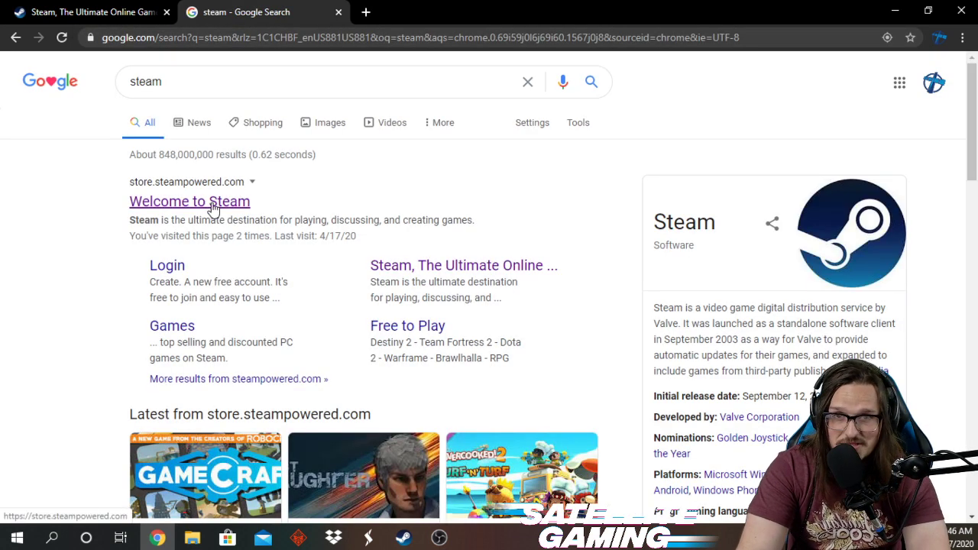
pyautogui.click(214, 209)
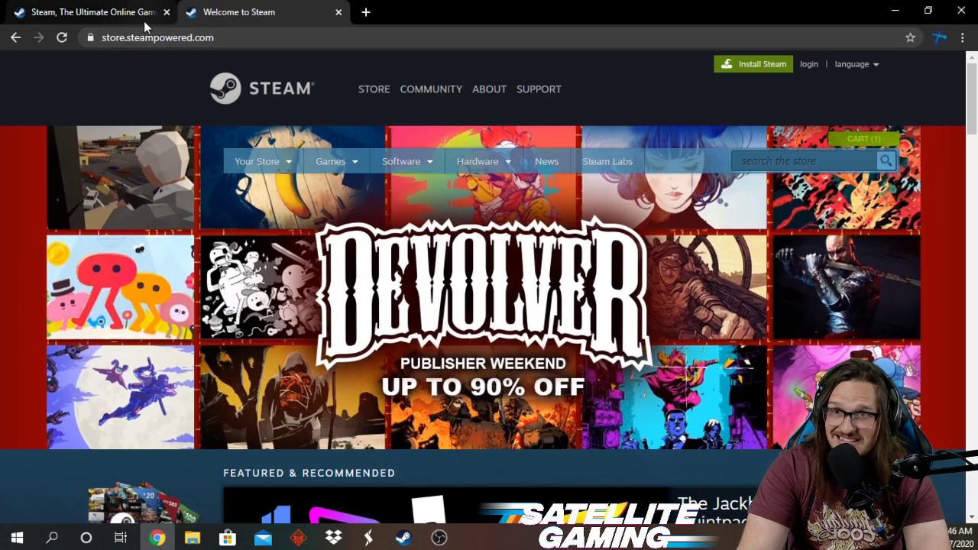
pyautogui.click(339, 12)
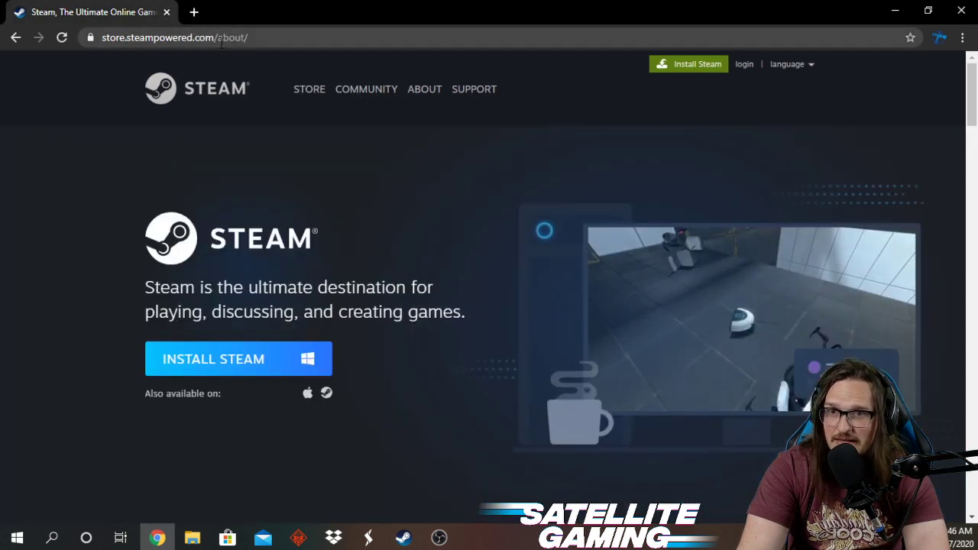
# - Navigate back to the Steam store, open its sign-in page, then bring the Steam client forward
pyautogui.click(305, 37)
pyautogui.click(305, 36)
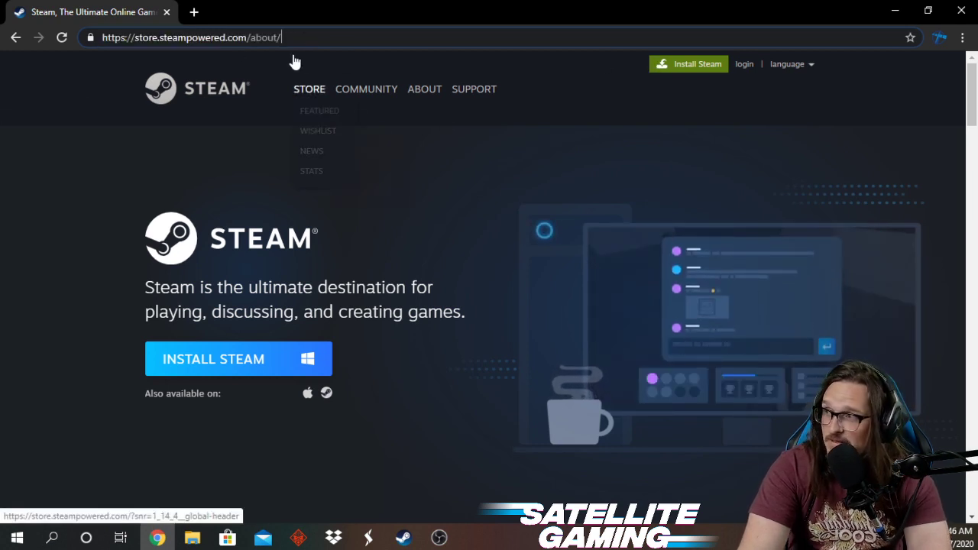
pyautogui.click(16, 37)
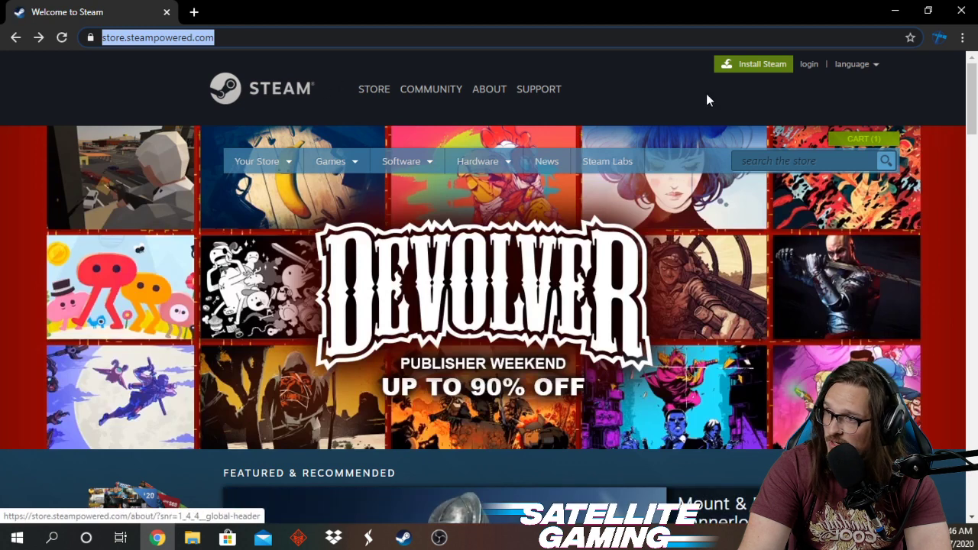
pyautogui.click(738, 71)
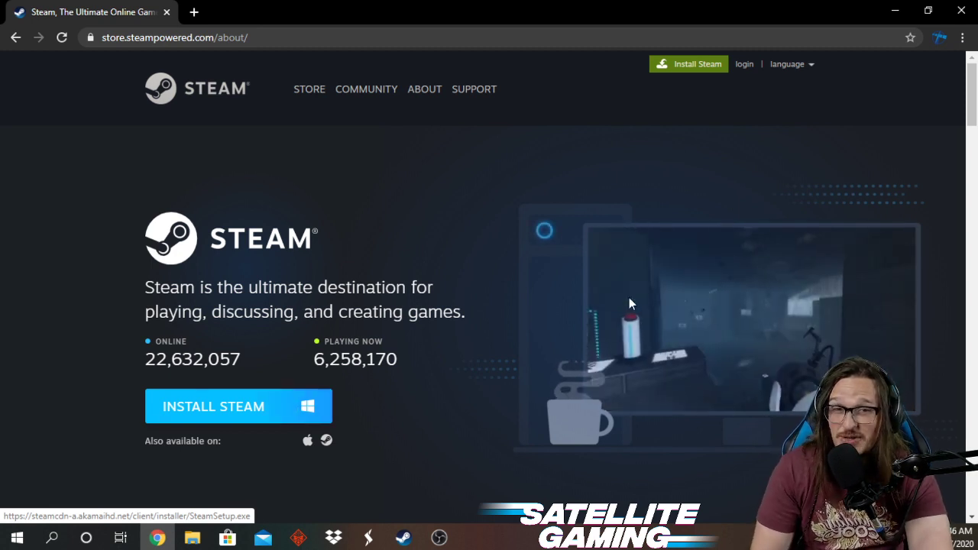
pyautogui.click(745, 64)
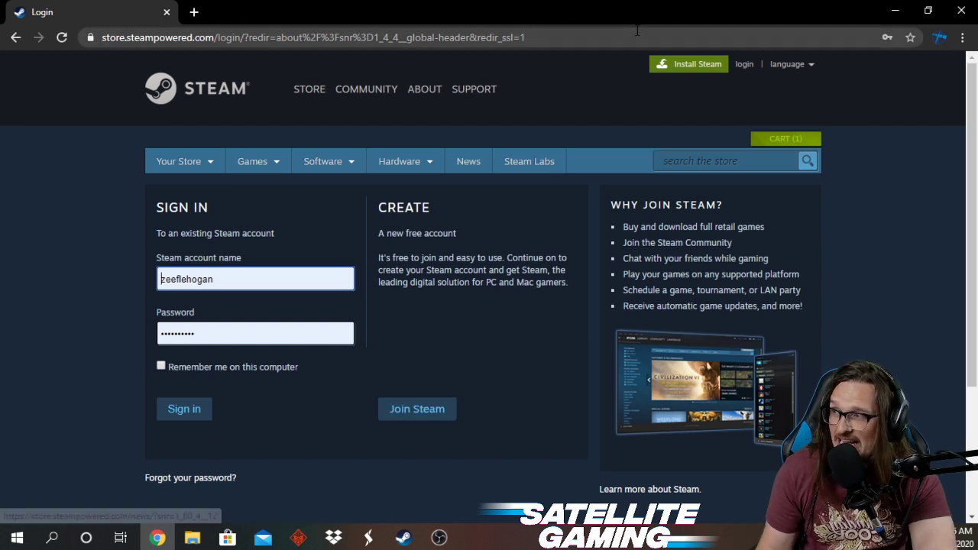
pyautogui.click(404, 537)
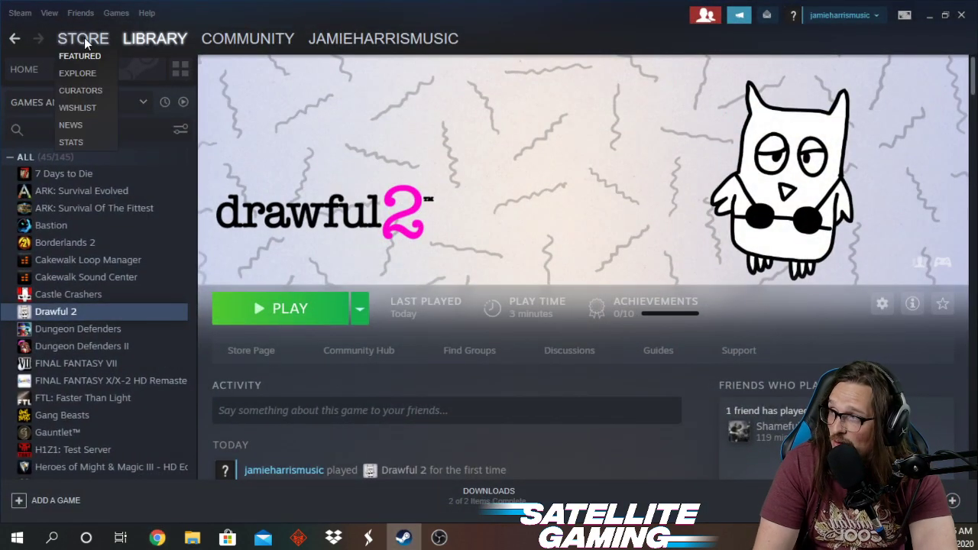
pyautogui.click(84, 38)
pyautogui.click(158, 36)
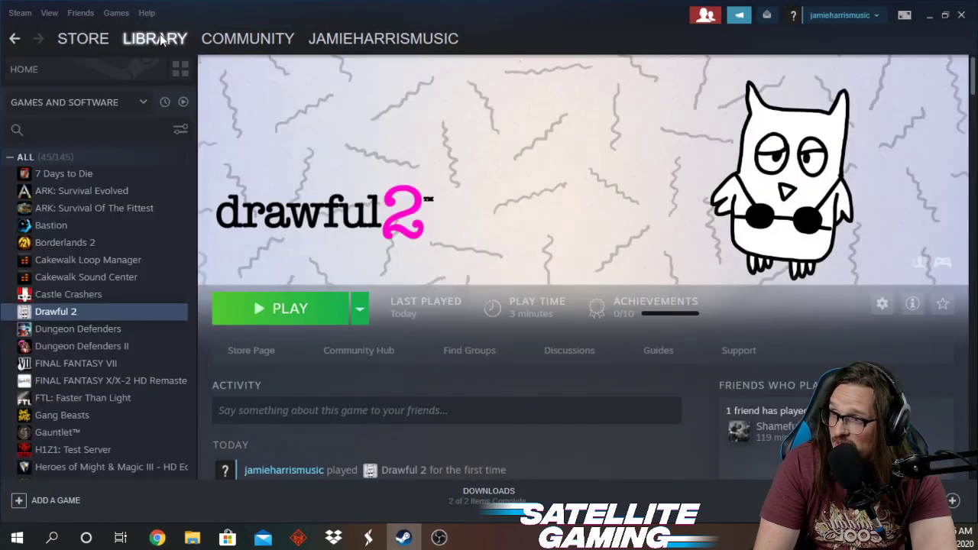
pyautogui.click(874, 17)
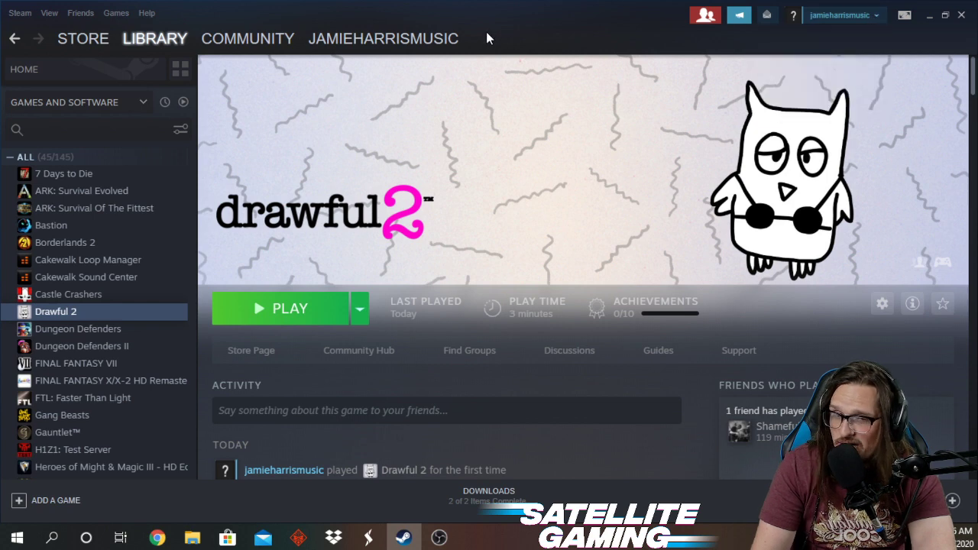
pyautogui.moveTo(448, 35)
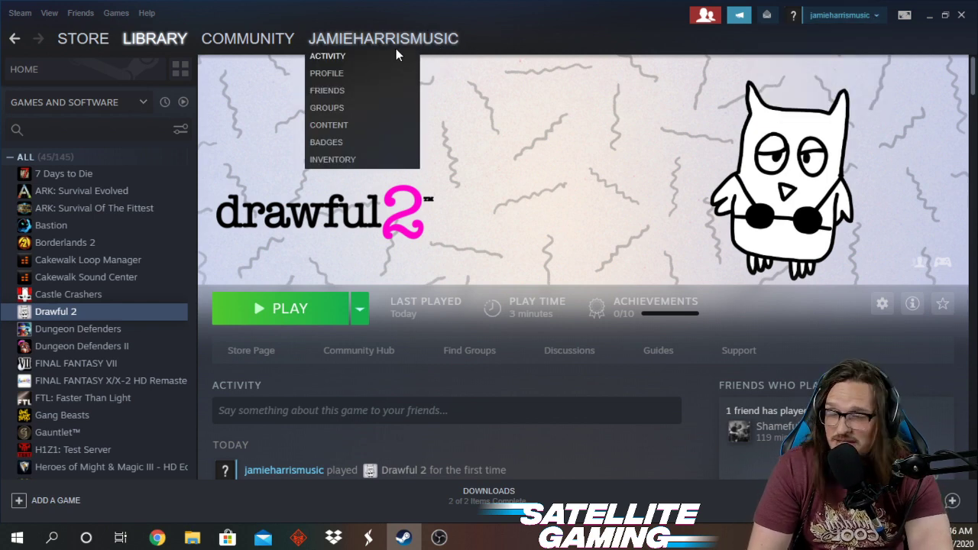
pyautogui.click(108, 38)
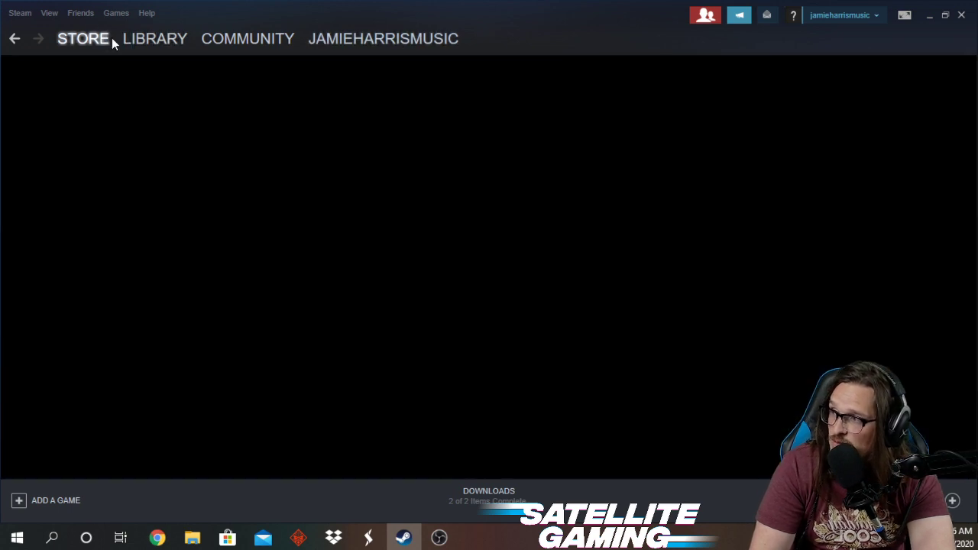
pyautogui.click(154, 39)
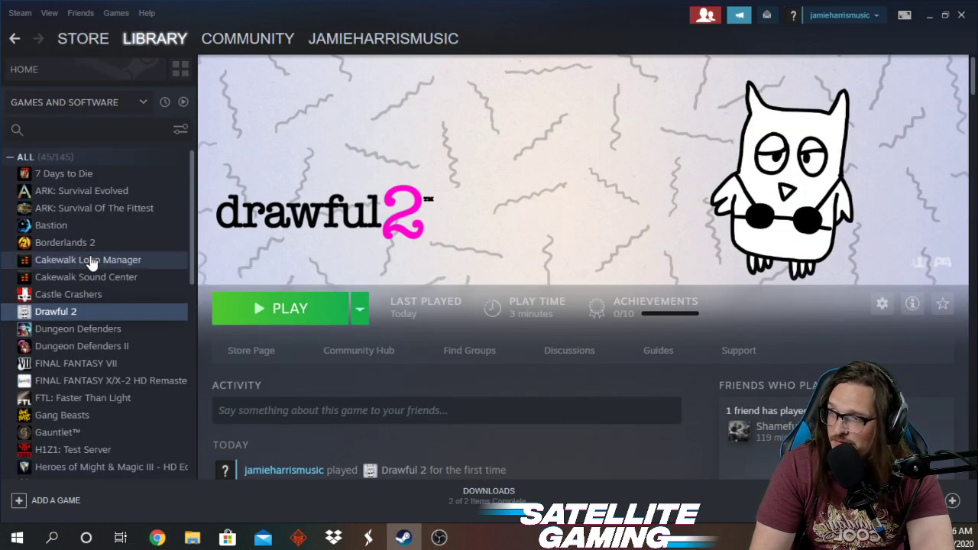
pyautogui.scroll(-6, 91, 260)
pyautogui.scroll(-1, 90, 260)
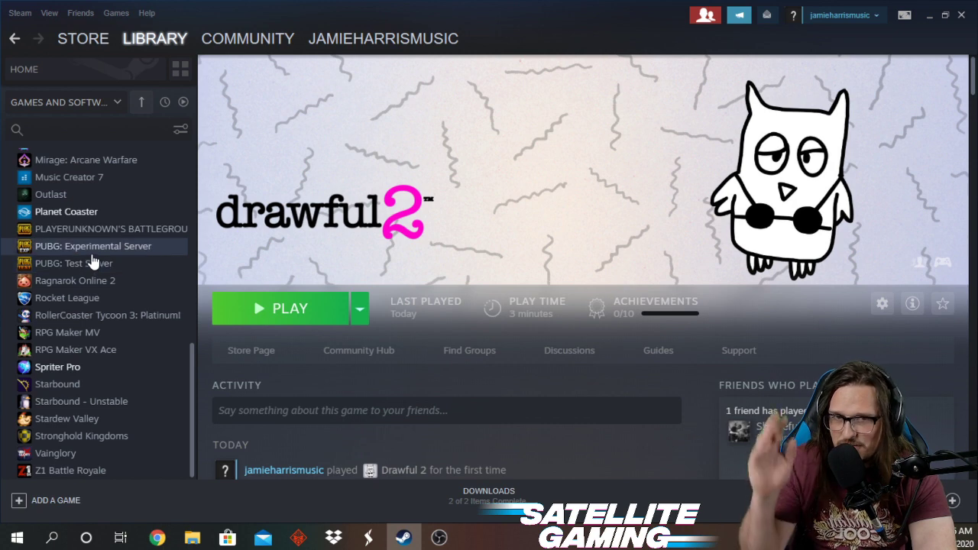
pyautogui.scroll(7, 90, 264)
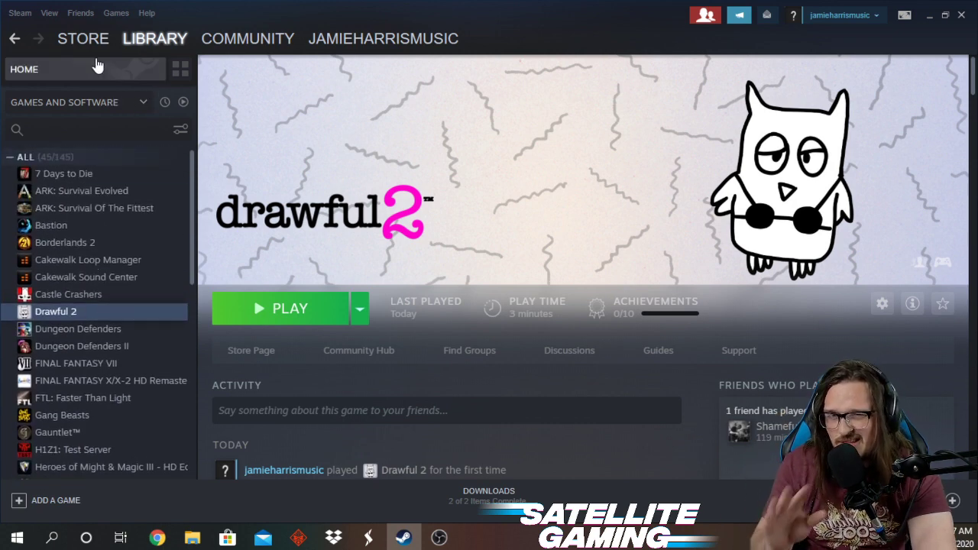
pyautogui.moveTo(92, 48)
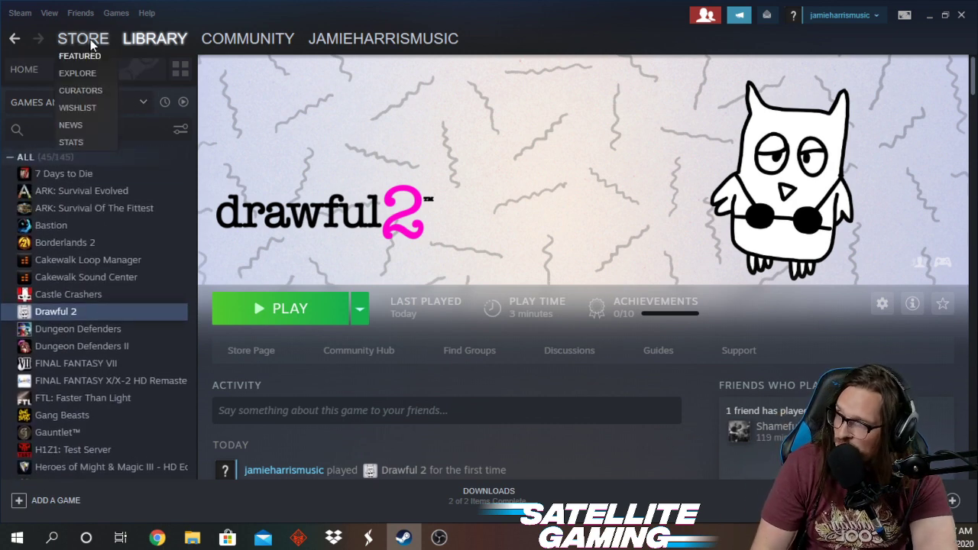
# - Switch the client to the Store and search it for 'jackbox'
pyautogui.click(90, 39)
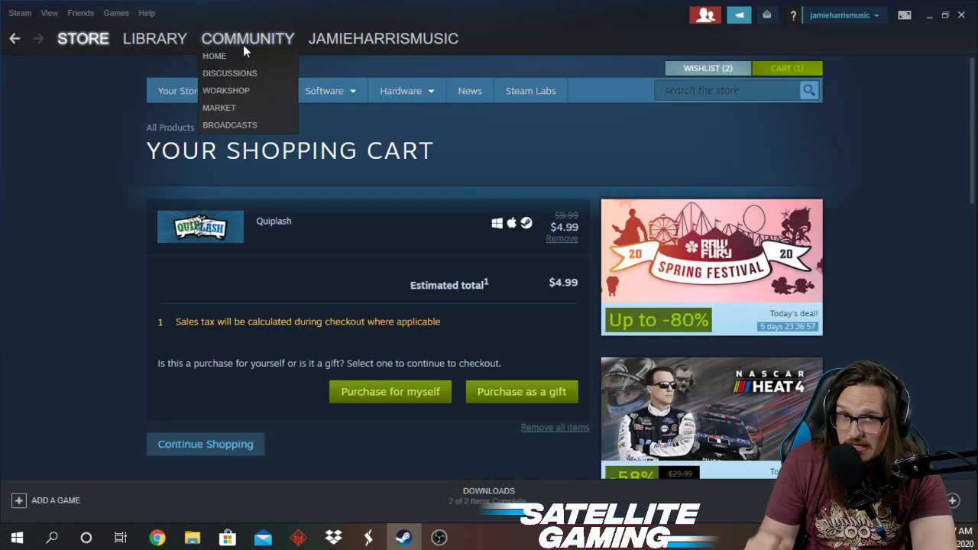
pyautogui.moveTo(77, 38)
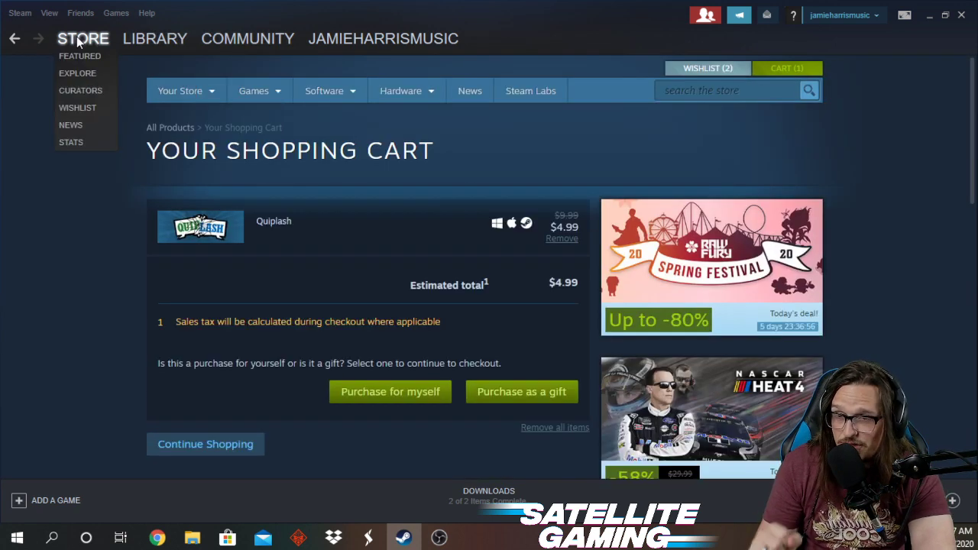
pyautogui.click(709, 96)
pyautogui.write('jackbox')
pyautogui.press('Return')
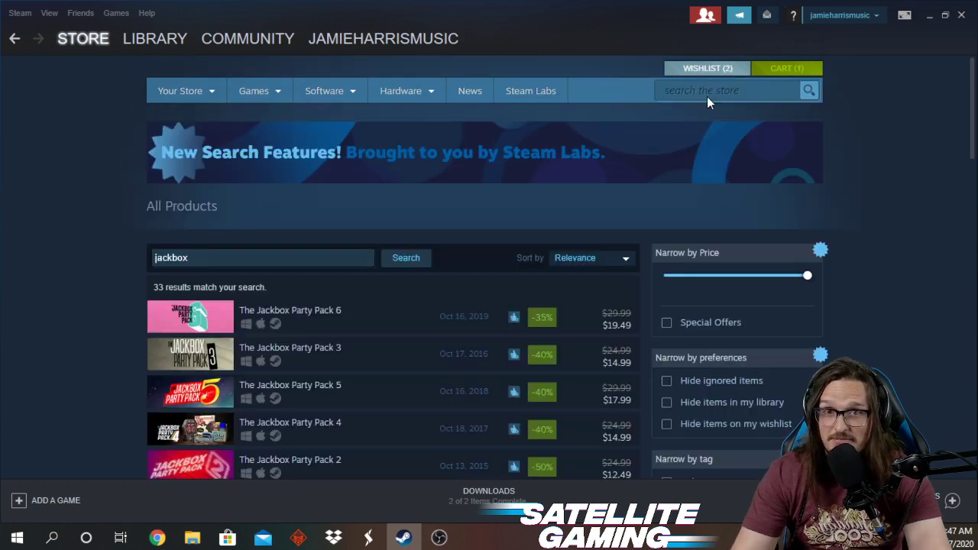
# - Scroll through the 33 Jackbox results until the Quiplash row, $4.99 at 50% off, is visible
pyautogui.scroll(-18, 333, 271)
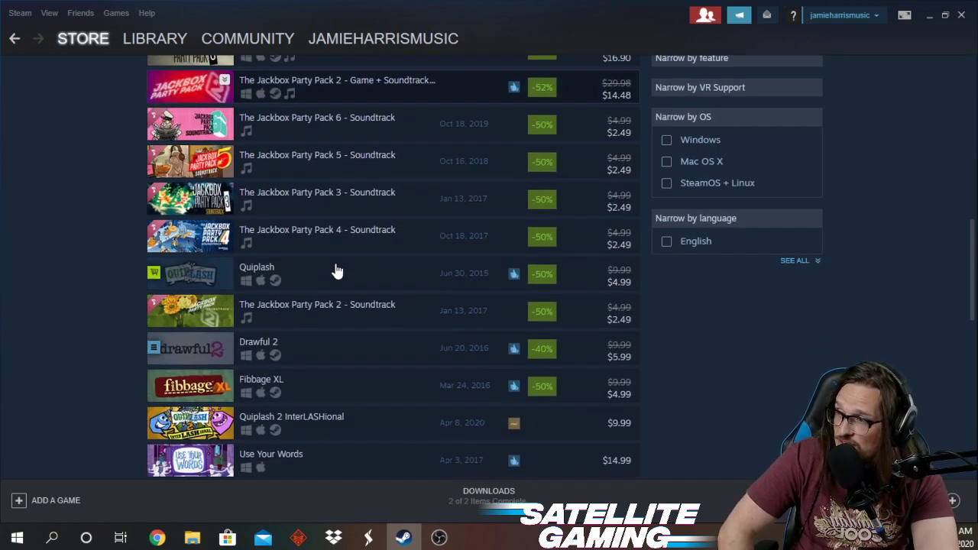
pyautogui.scroll(10, 340, 279)
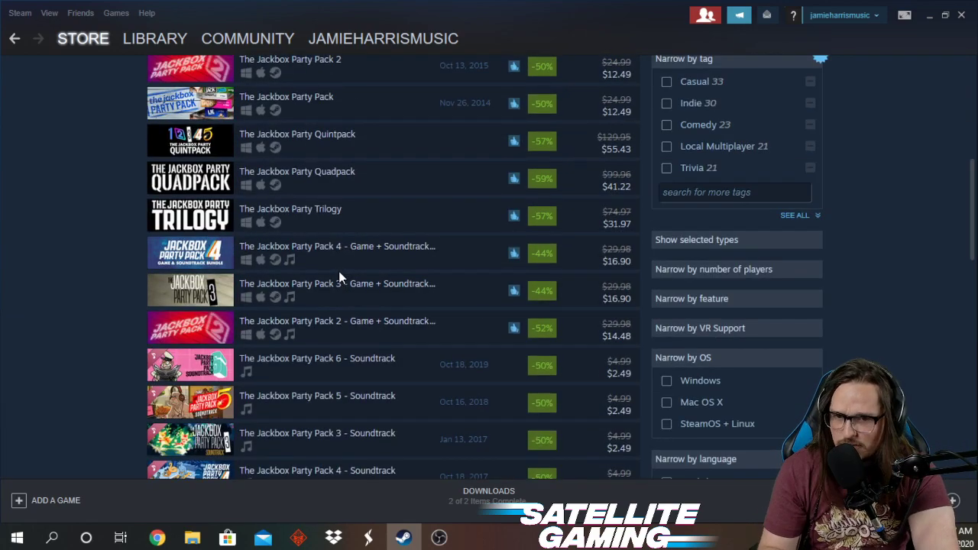
pyautogui.scroll(6, 339, 277)
pyautogui.moveTo(339, 277)
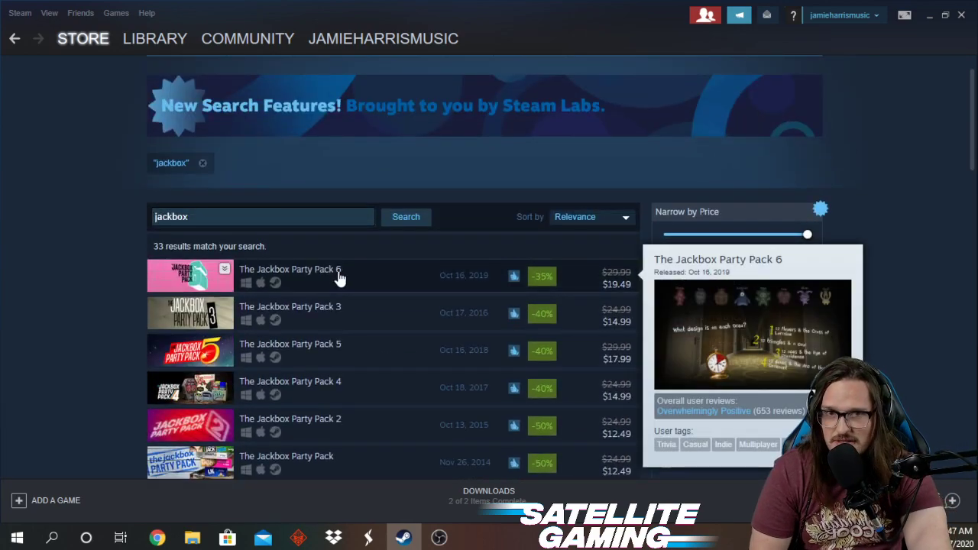
pyautogui.scroll(-8, 284, 290)
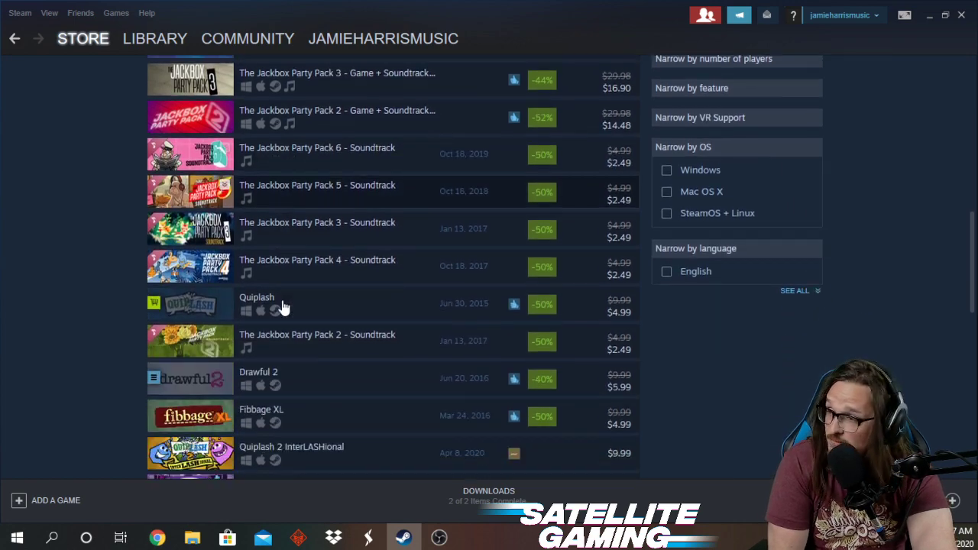
pyautogui.scroll(-8, 283, 305)
pyautogui.scroll(5, 304, 374)
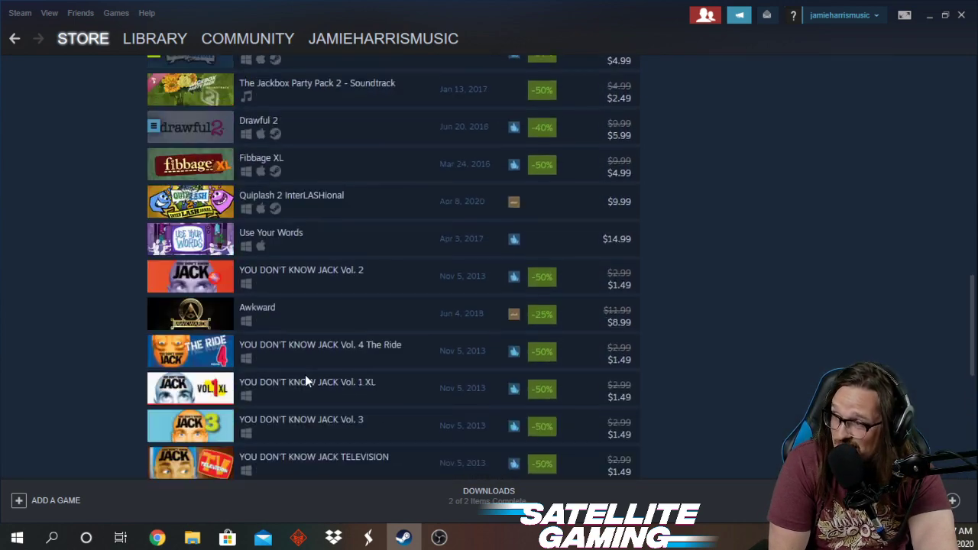
pyautogui.scroll(5, 305, 374)
pyautogui.scroll(3, 258, 212)
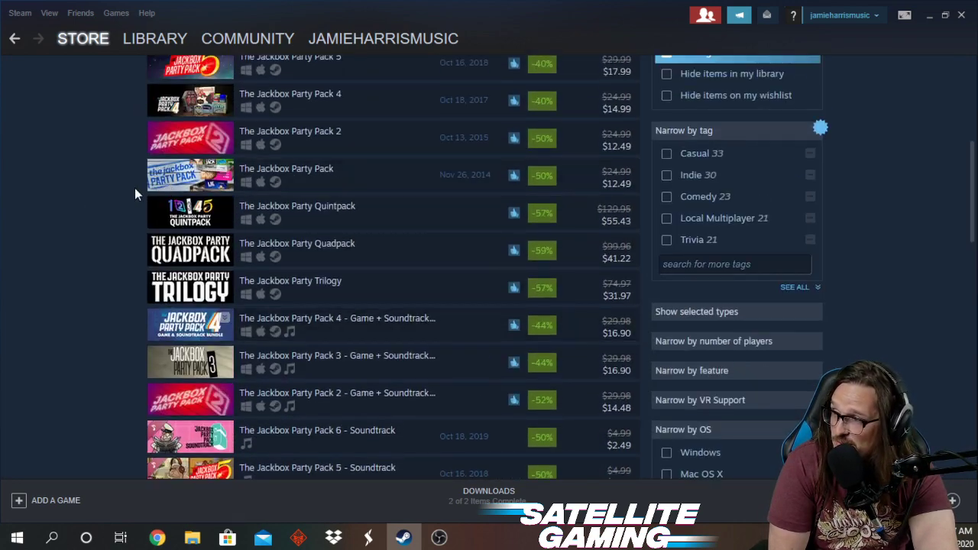
pyautogui.scroll(-1, 327, 152)
pyautogui.scroll(5, 251, 152)
pyautogui.scroll(-2, 328, 160)
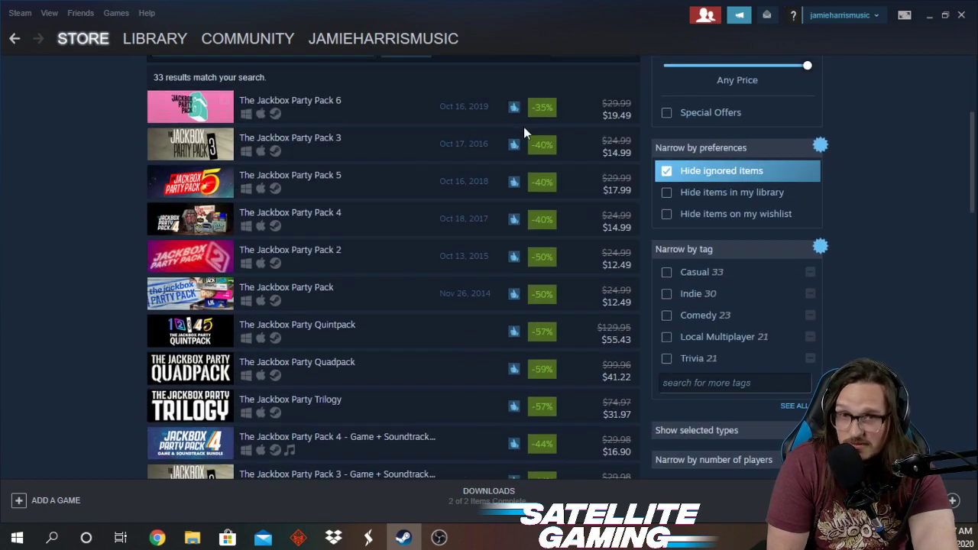
pyautogui.scroll(-4, 332, 211)
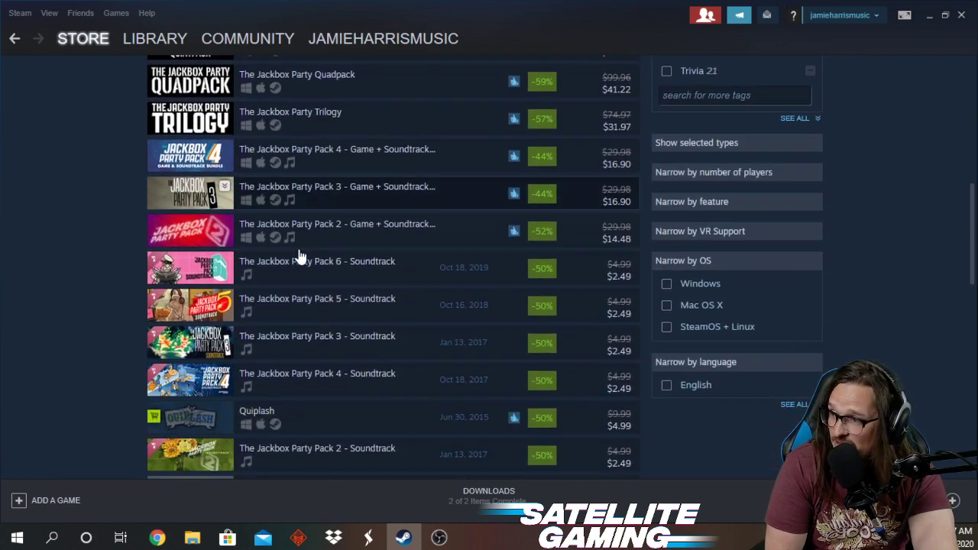
pyautogui.scroll(-2, 300, 255)
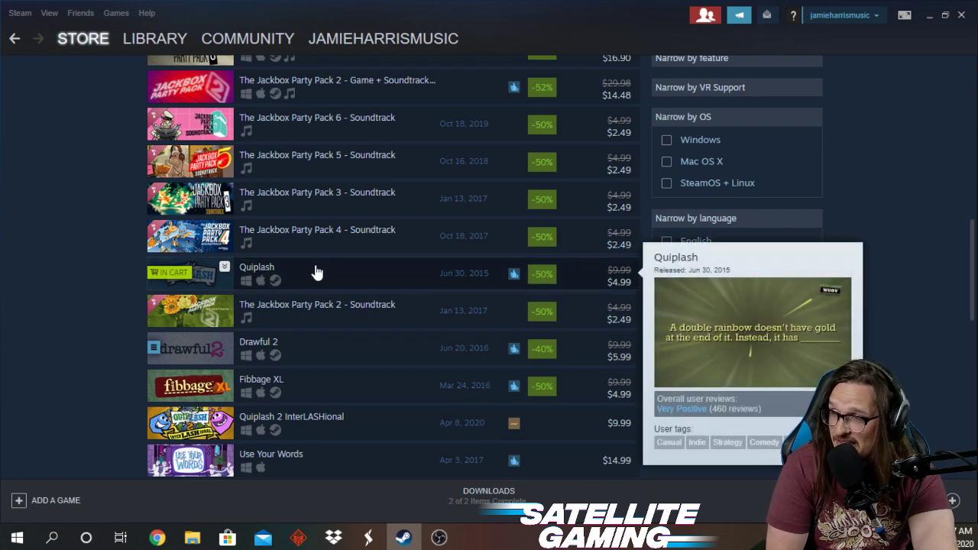
# - Take Quiplash from its store page through the cart to 'Purchase for myself', then back out to the Library
pyautogui.click(345, 278)
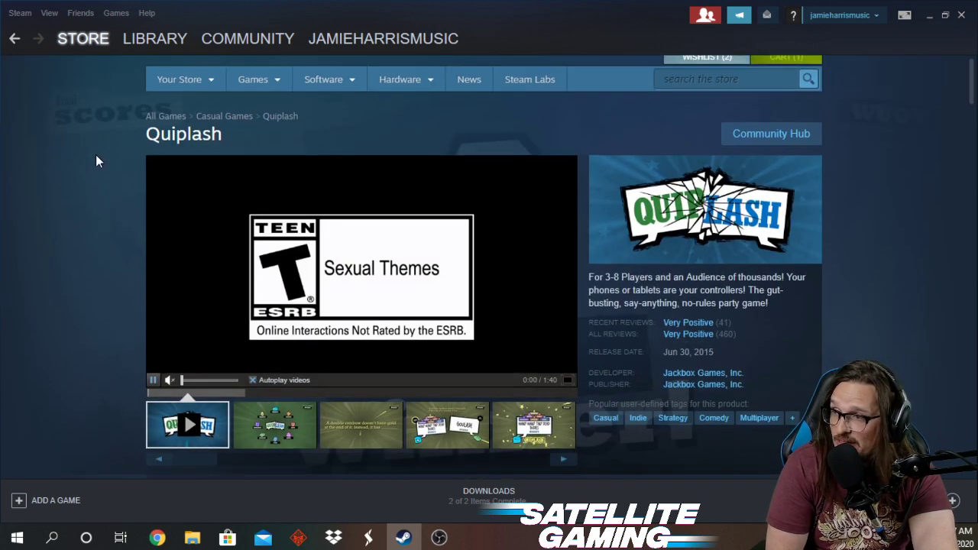
pyautogui.scroll(-7, 99, 162)
pyautogui.scroll(3, 548, 305)
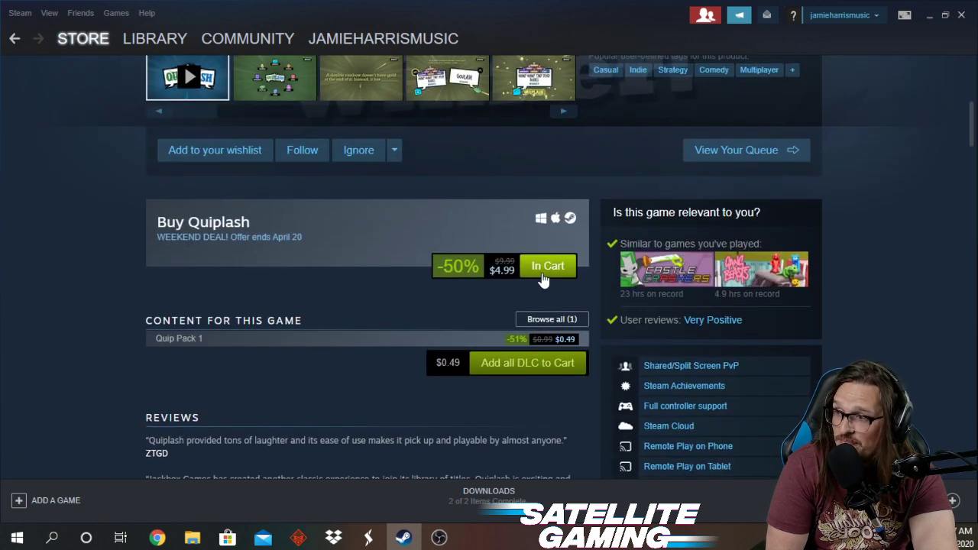
pyautogui.click(540, 265)
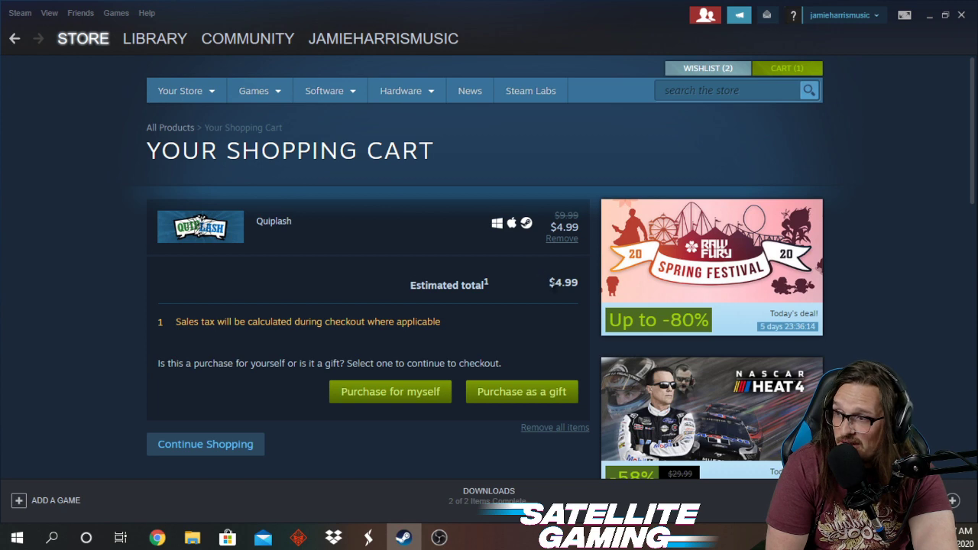
pyautogui.scroll(-2, 446, 306)
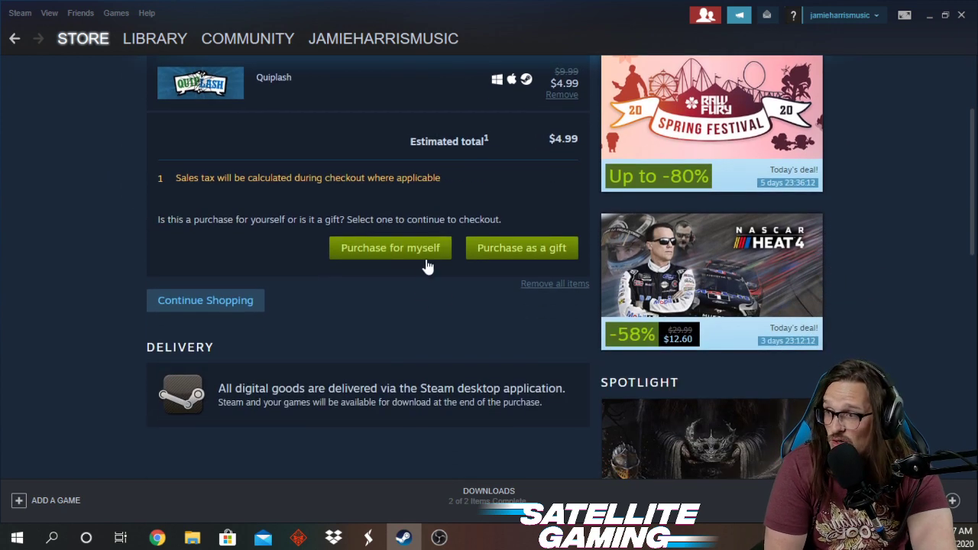
pyautogui.click(424, 259)
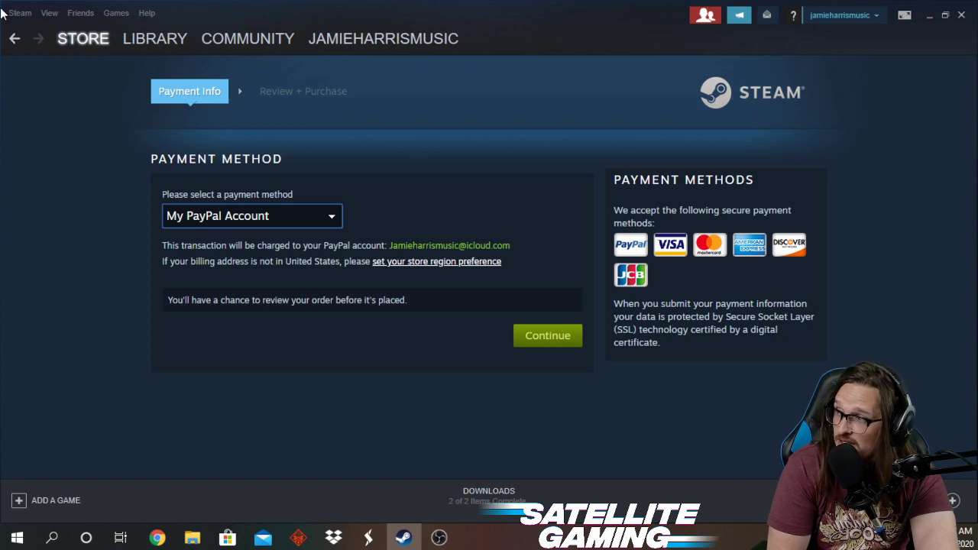
pyautogui.click(15, 38)
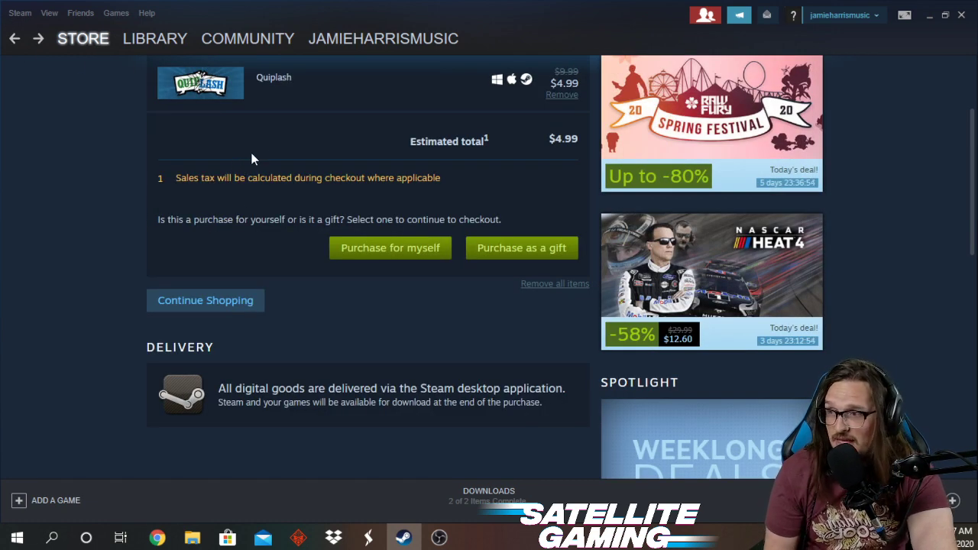
pyautogui.click(145, 36)
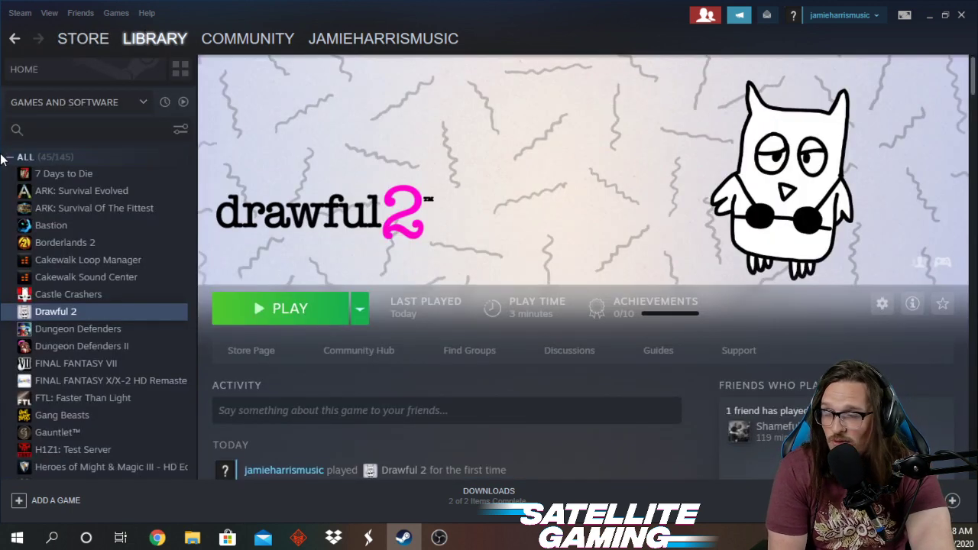
# - Select Castle Crashers, then Drawful 2 in the Library list, and press PLAY to launch Drawful 2
pyautogui.moveTo(151, 38)
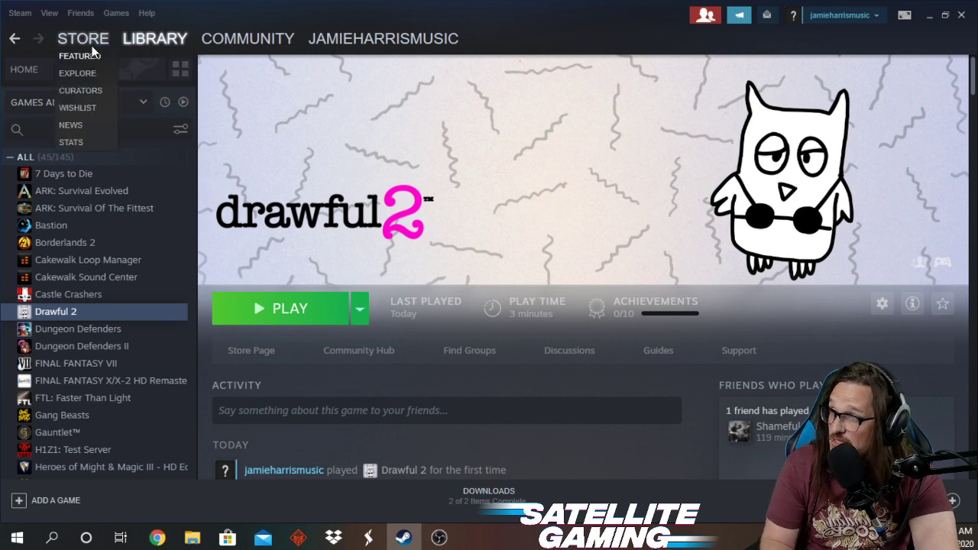
pyautogui.scroll(-2, 129, 272)
pyautogui.scroll(2, 129, 270)
pyautogui.scroll(-4, 78, 228)
pyautogui.scroll(-3, 77, 228)
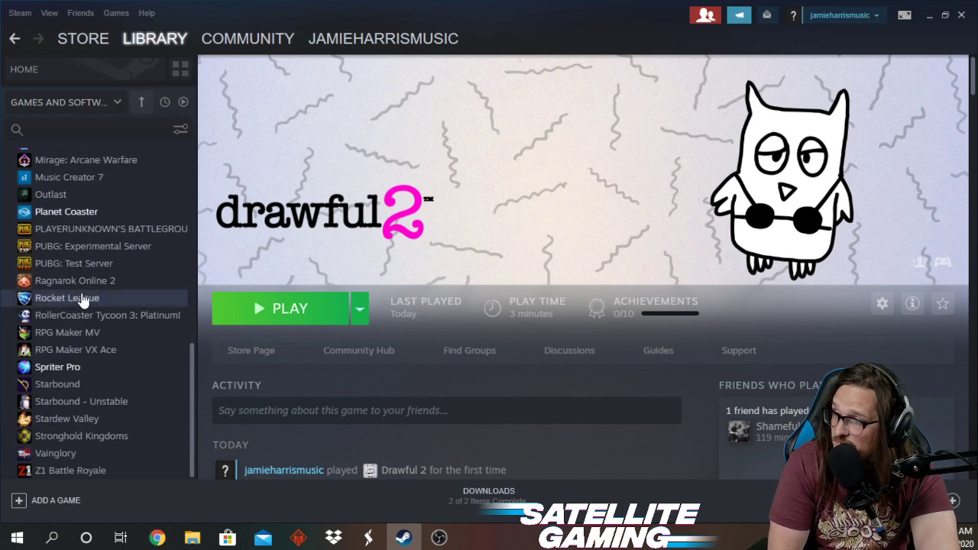
pyautogui.scroll(8, 84, 229)
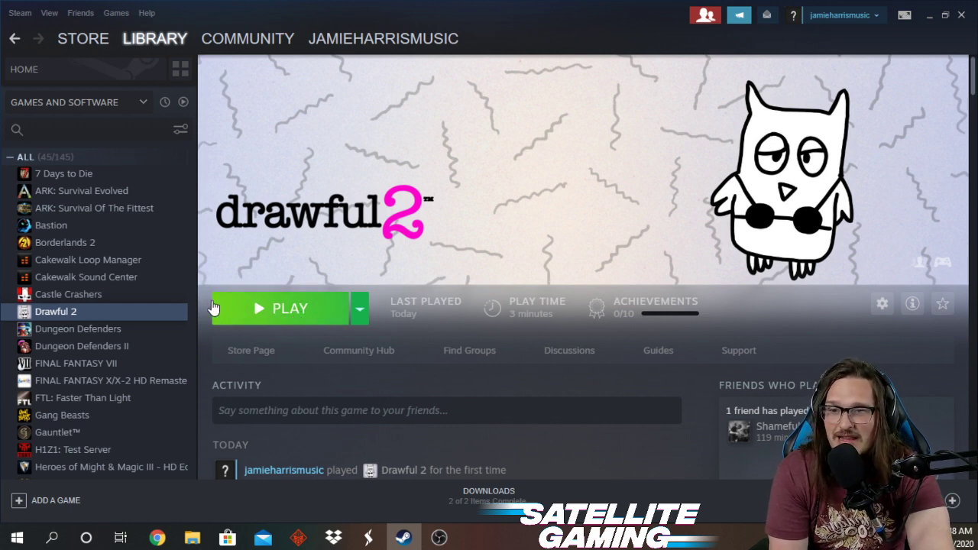
pyautogui.click(122, 296)
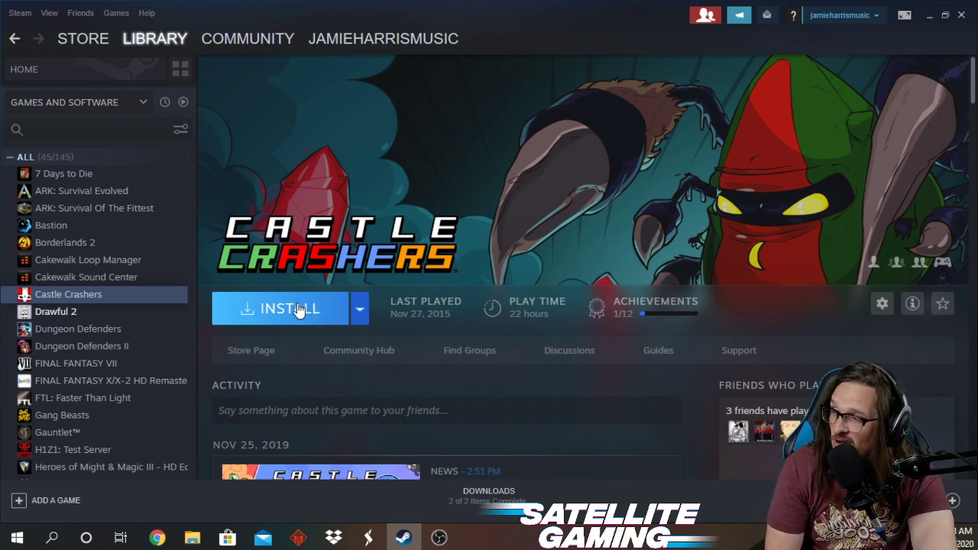
pyautogui.click(91, 312)
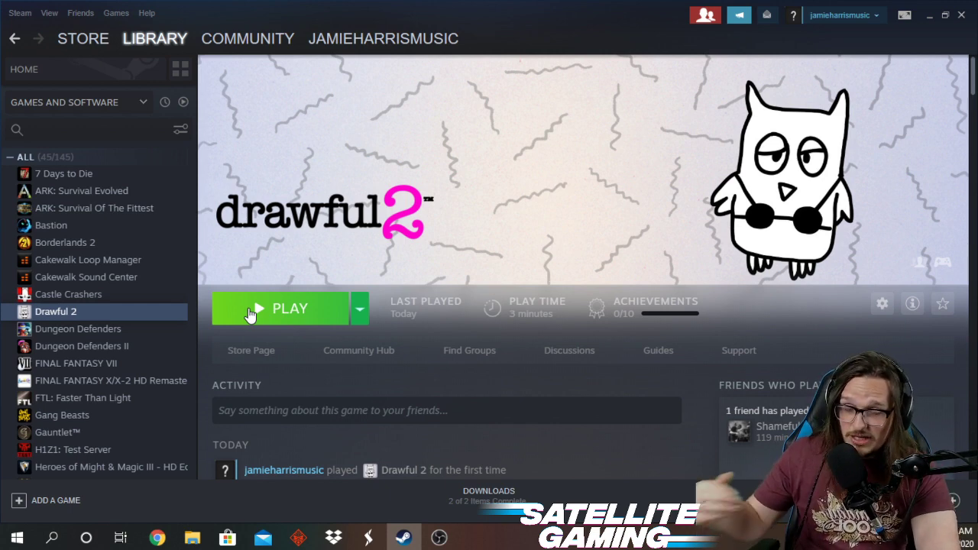
pyautogui.click(250, 315)
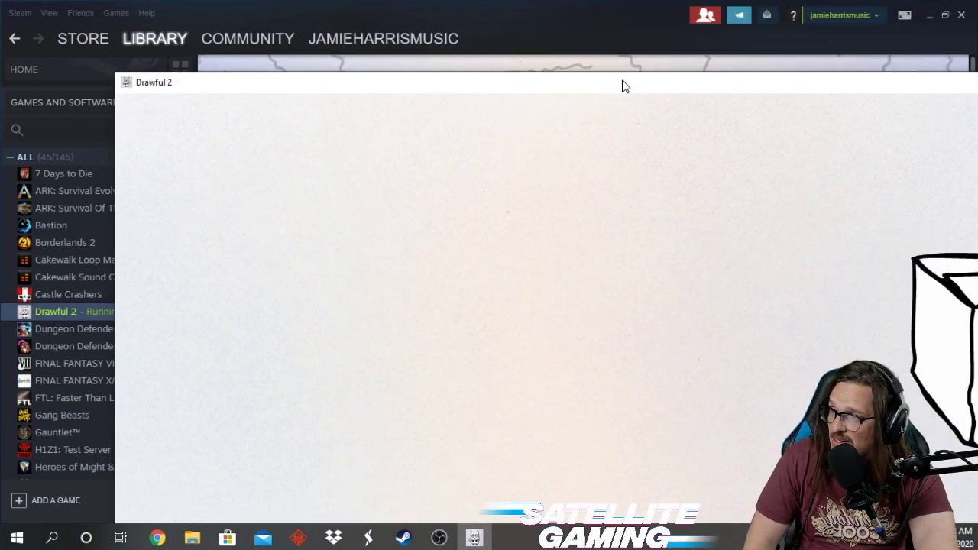
# - Reposition the Drawful 2 window and press Enter at 'Press to begin' to reach the main menu
pyautogui.moveTo(622, 84); pyautogui.dragTo(543, 49)
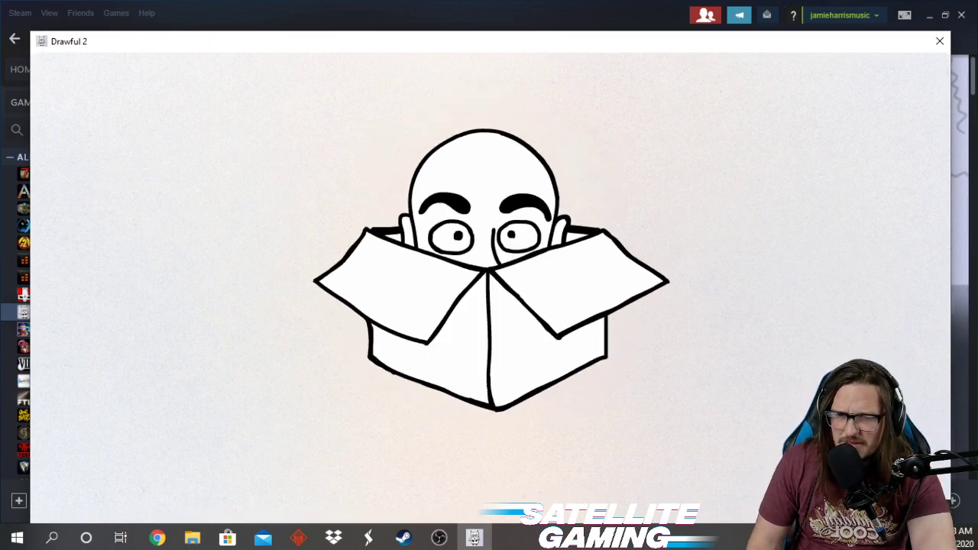
pyautogui.moveTo(672, 47); pyautogui.dragTo(674, 33)
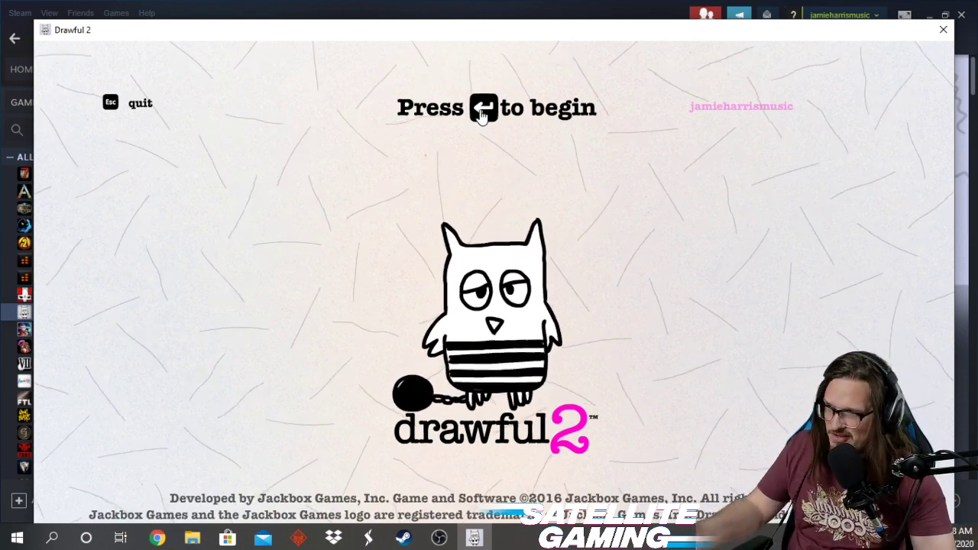
pyautogui.moveTo(558, 30); pyautogui.dragTo(585, 33)
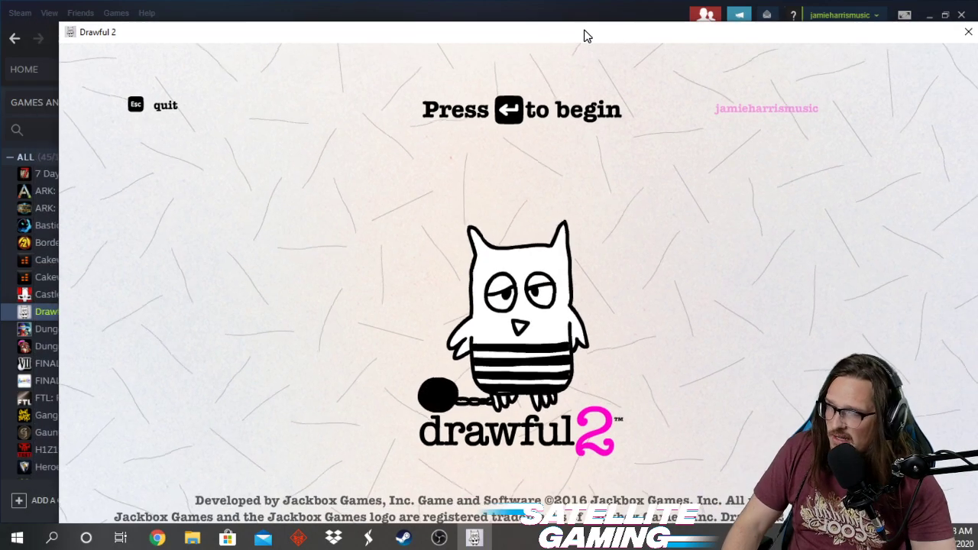
pyautogui.press('Return')
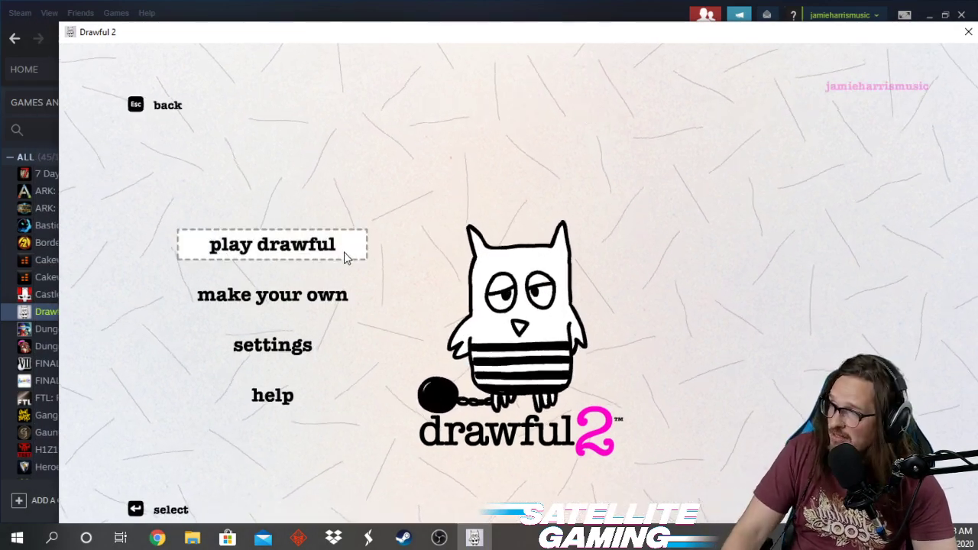
# - Set Drawful 2's family friendly toggle to ON, close settings, and reopen them to confirm it
pyautogui.click(287, 348)
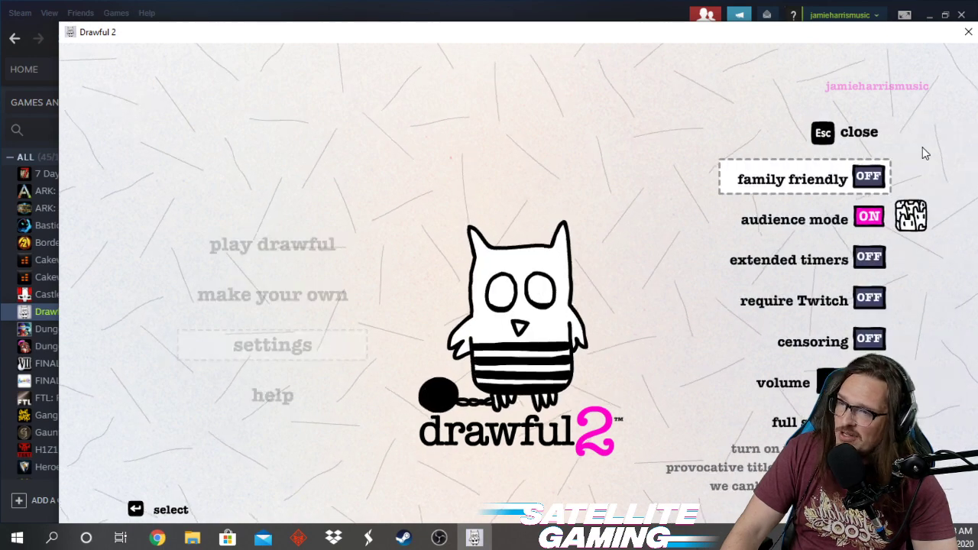
pyautogui.click(868, 176)
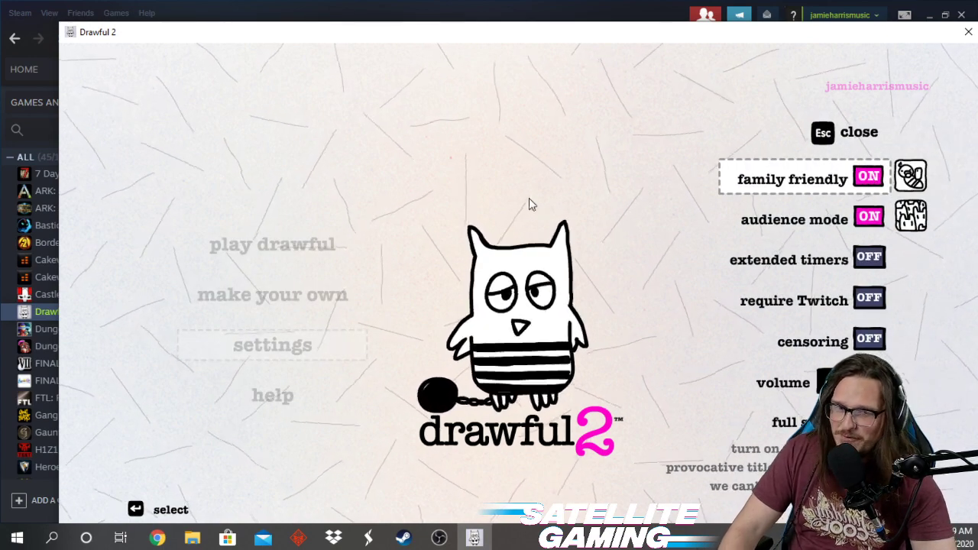
pyautogui.click(872, 186)
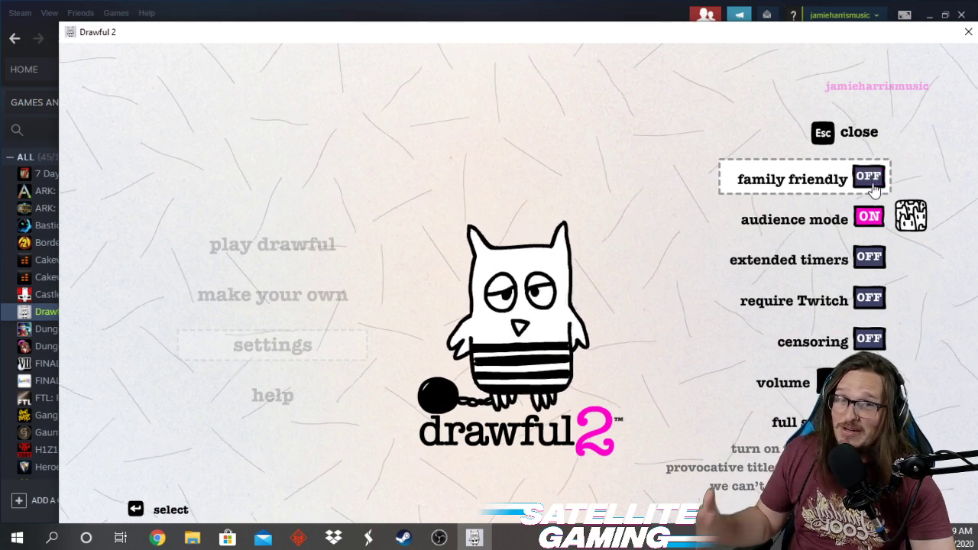
pyautogui.click(872, 186)
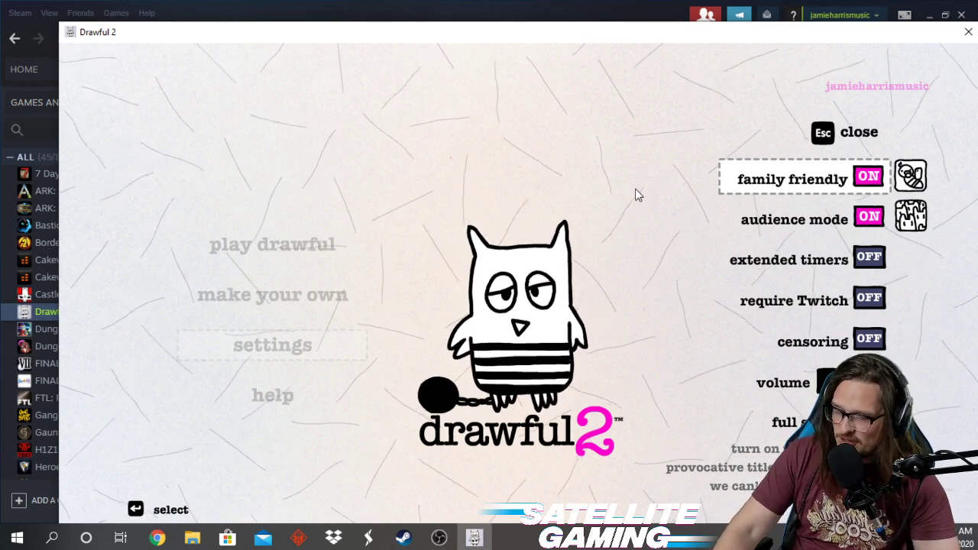
pyautogui.press('Escape')
pyautogui.click(318, 333)
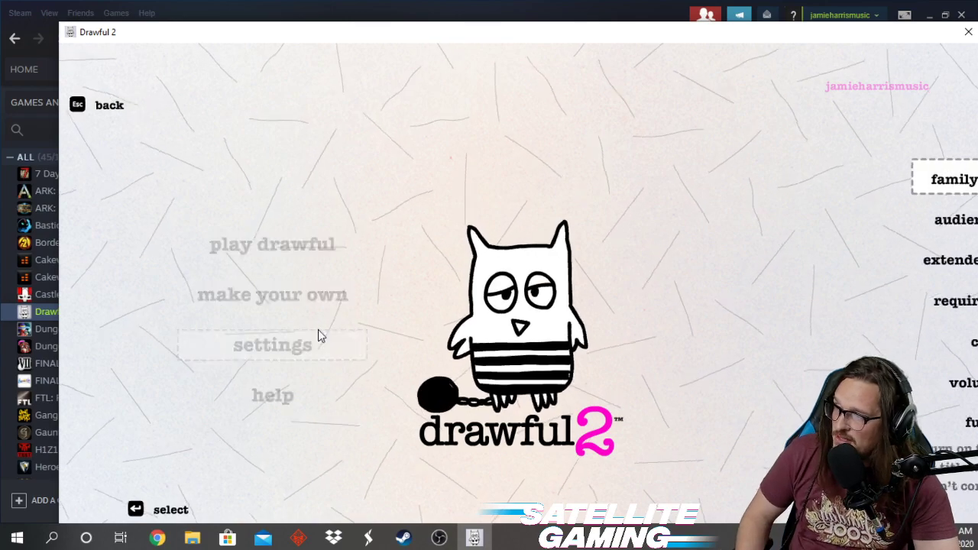
pyautogui.press('Escape')
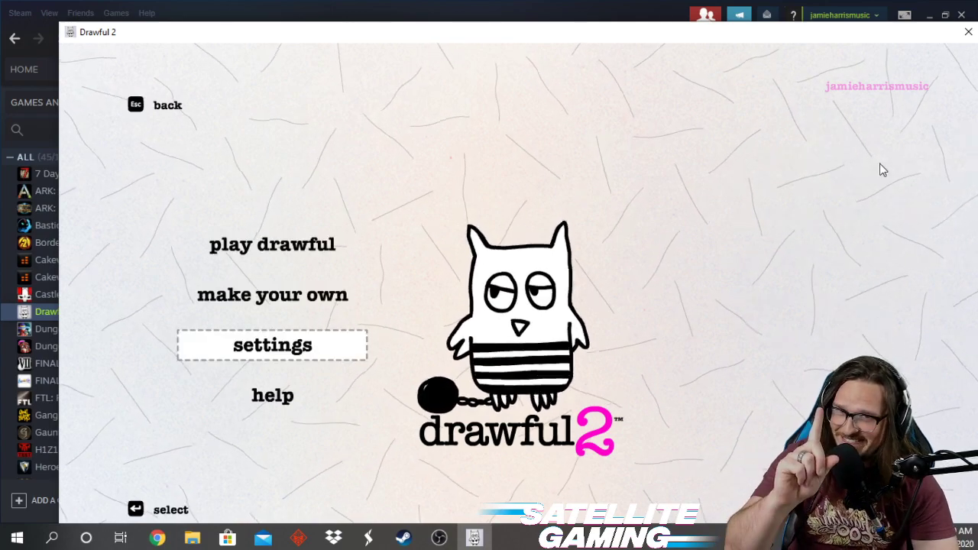
# - Start a game of Drawful, wait in the room-code lobby, then exit back to the main menu
pyautogui.click(284, 246)
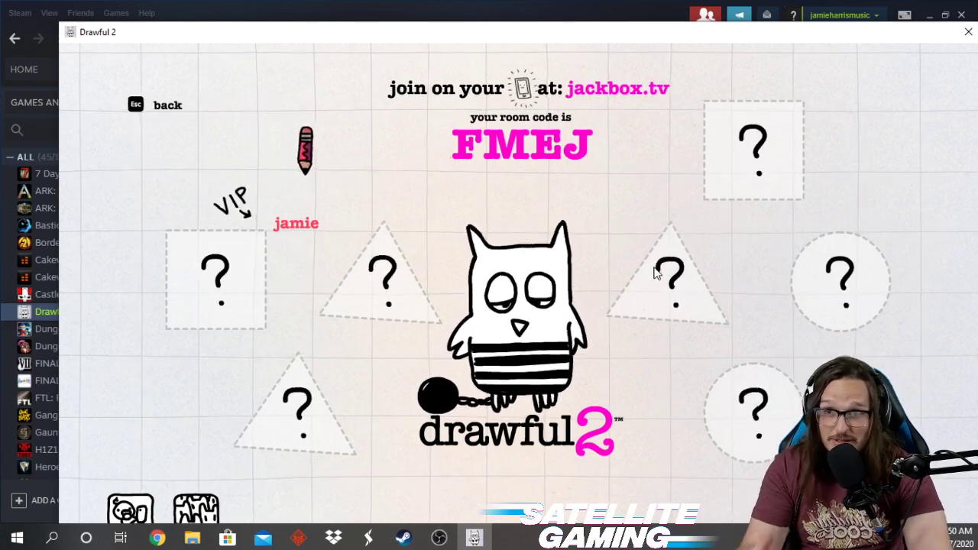
pyautogui.press('Escape')
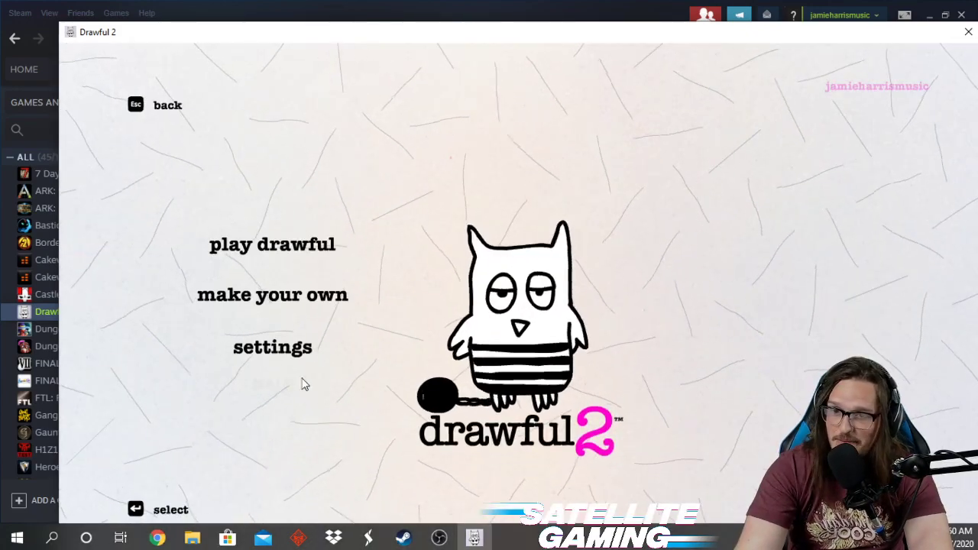
# - Open Drawful 2's settings and switch the censoring toggle ON
pyautogui.click(272, 344)
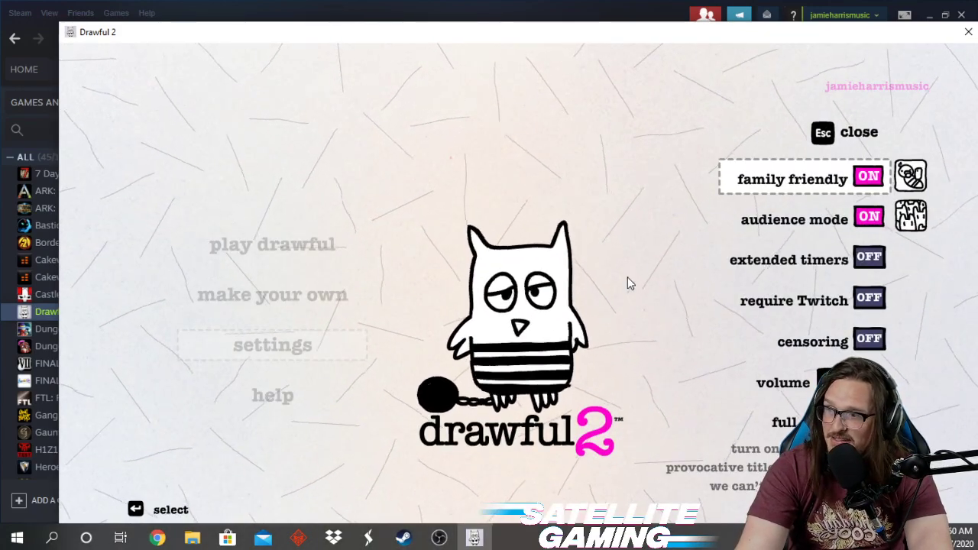
pyautogui.click(868, 340)
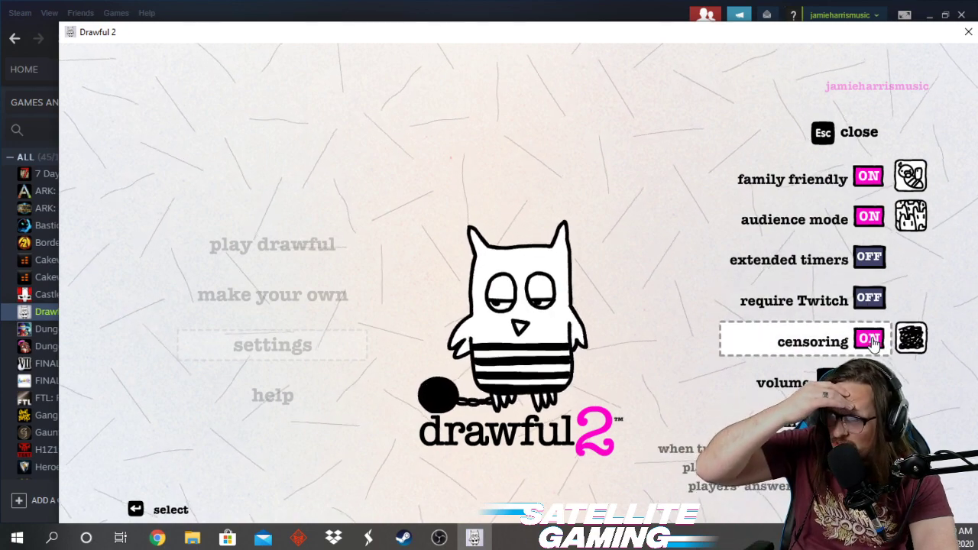